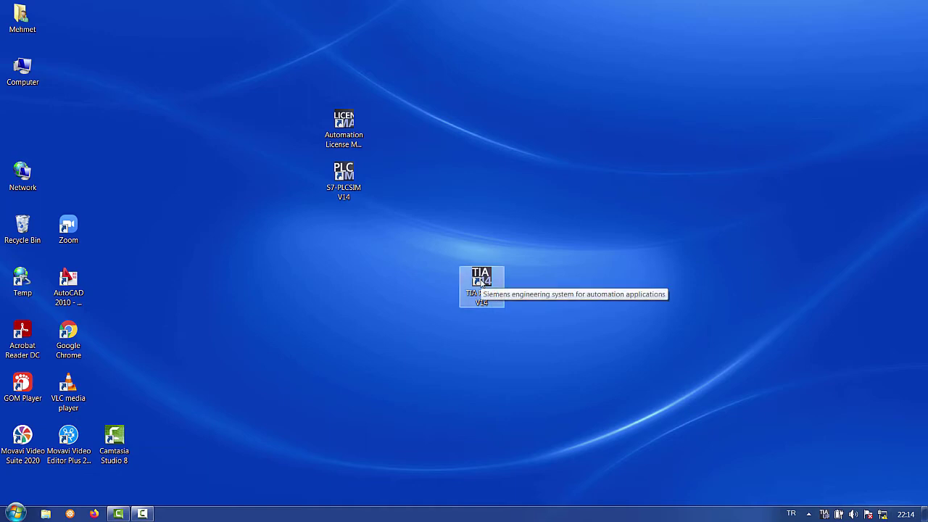
Launch TIA Portal V14, check the project view, and return to the portal view
{"action": "double_click", "coordinate": [480, 283]}
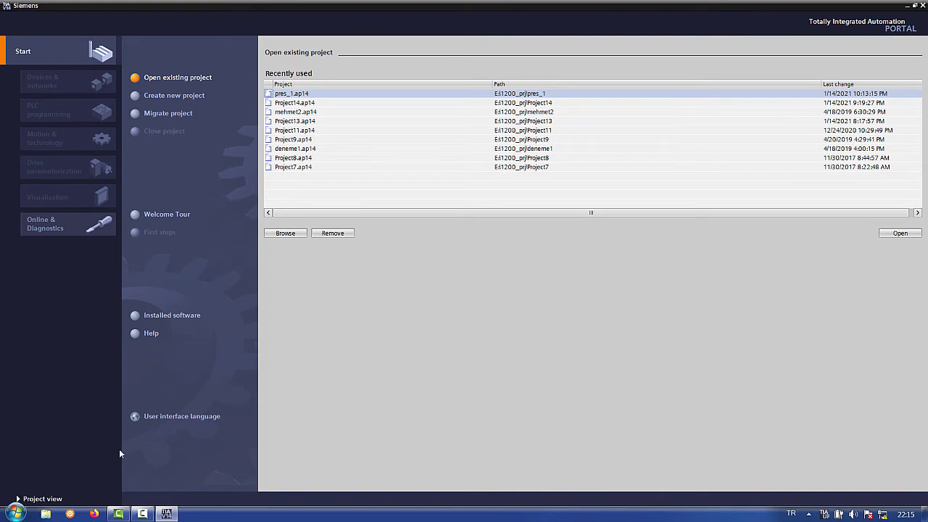
{"action": "left_click", "coordinate": [42, 499]}
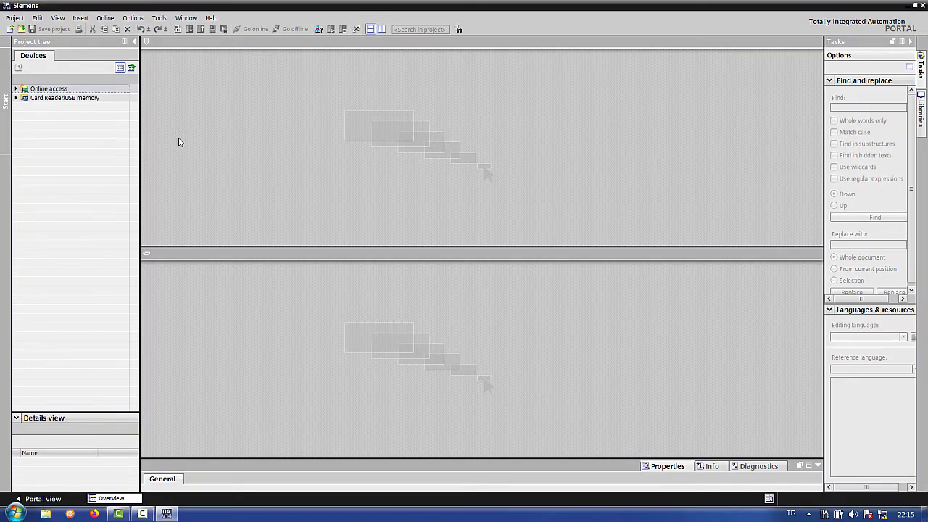
{"action": "left_click", "coordinate": [45, 500]}
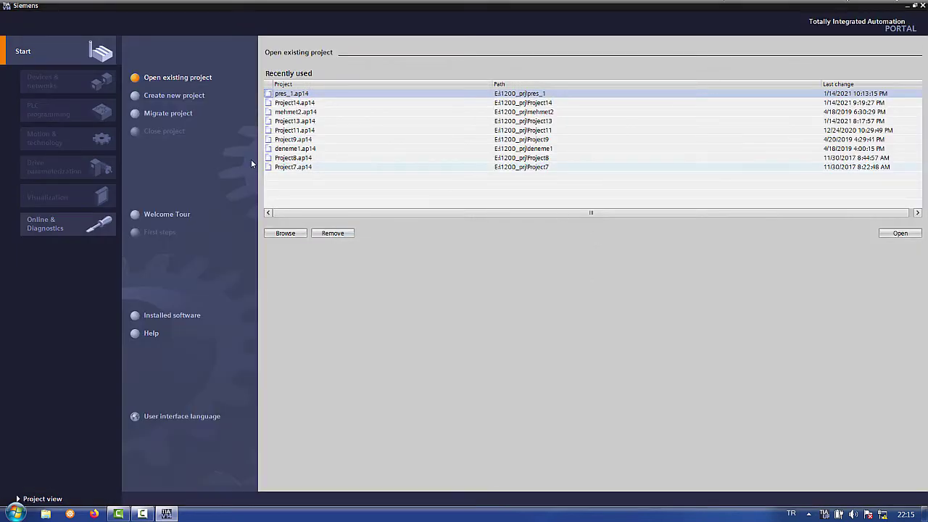
Review the project migration form and the source file types that can be migrated, without choosing a file
{"action": "left_click", "coordinate": [177, 117]}
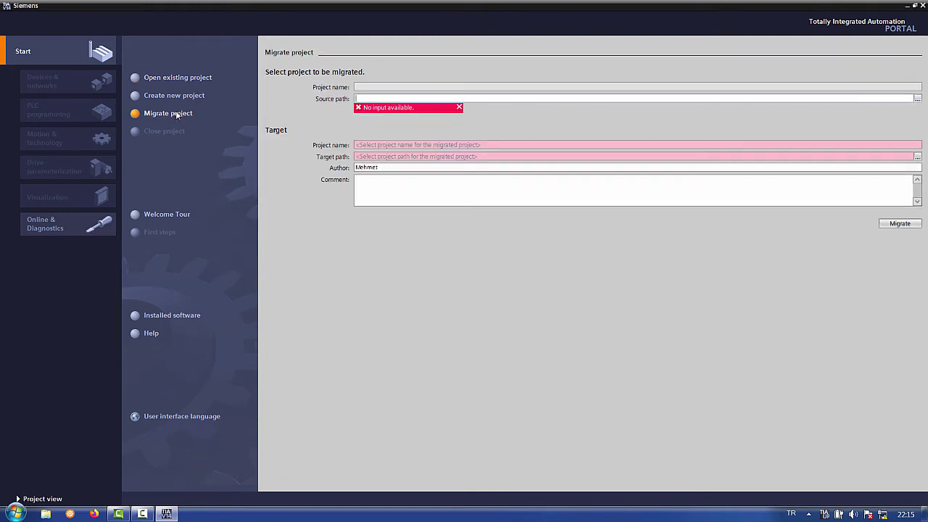
{"action": "left_click", "coordinate": [917, 99]}
{"action": "left_click", "coordinate": [518, 299]}
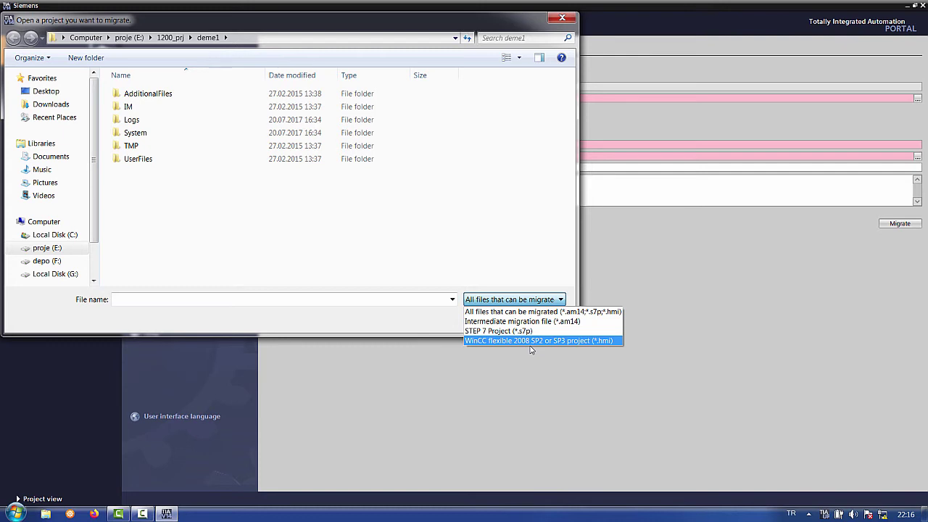
{"action": "left_click", "coordinate": [569, 18]}
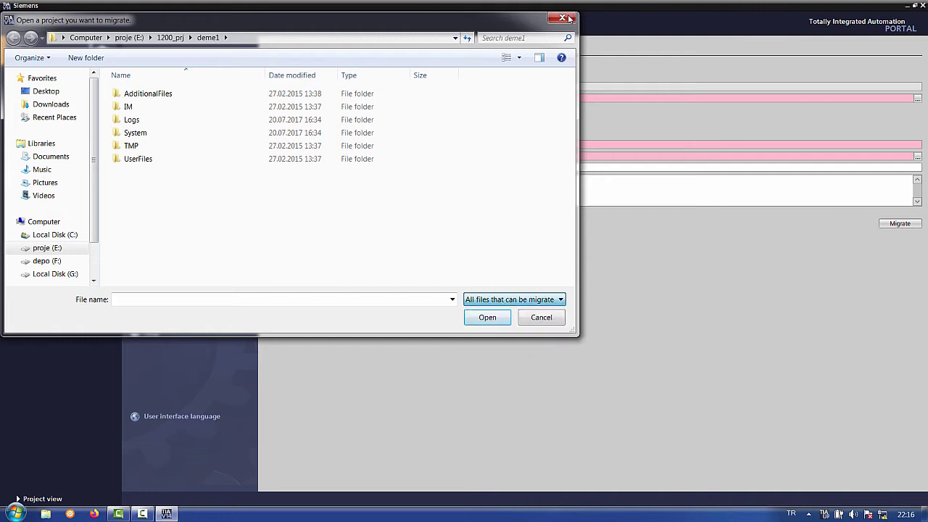
{"action": "left_click", "coordinate": [569, 18]}
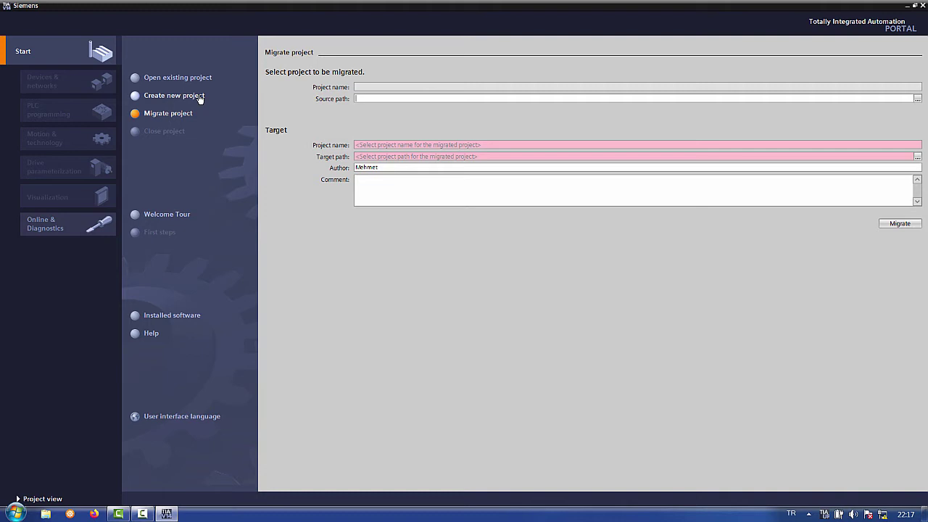
Review the recently used projects and the existing project folders in 1200_prj without opening any
{"action": "left_click", "coordinate": [66, 55]}
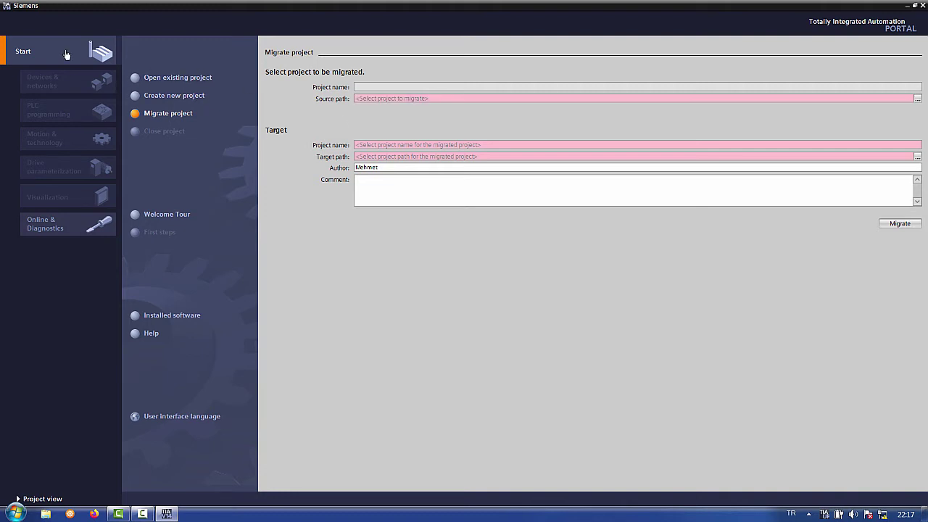
{"action": "left_click", "coordinate": [178, 78]}
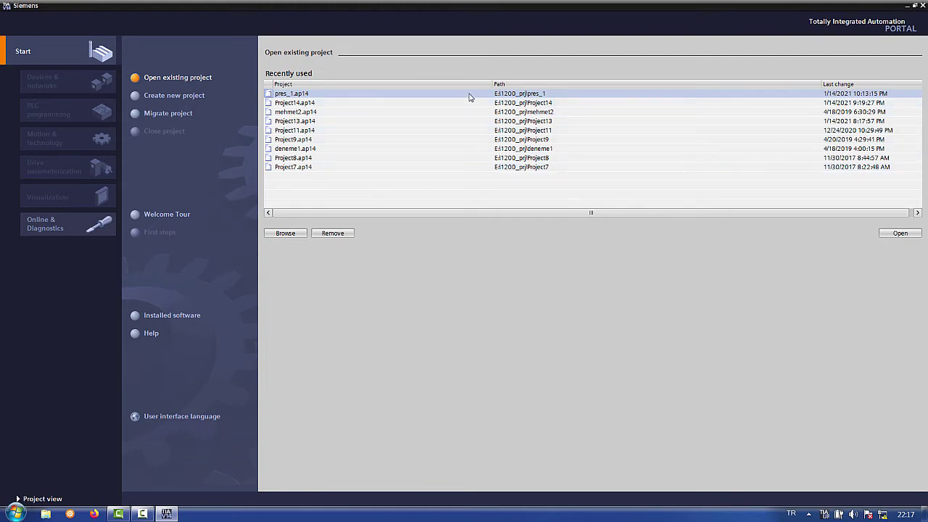
{"action": "left_click", "coordinate": [543, 133]}
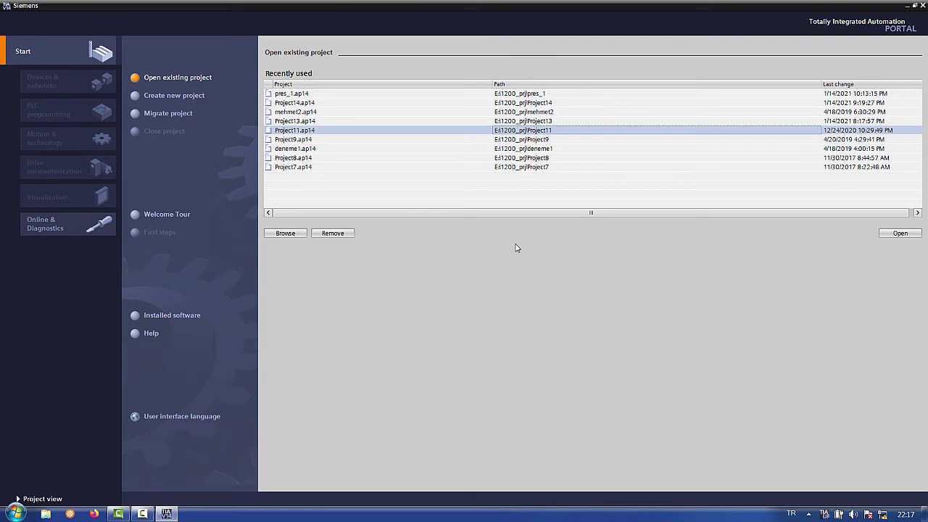
{"action": "left_click", "coordinate": [287, 233]}
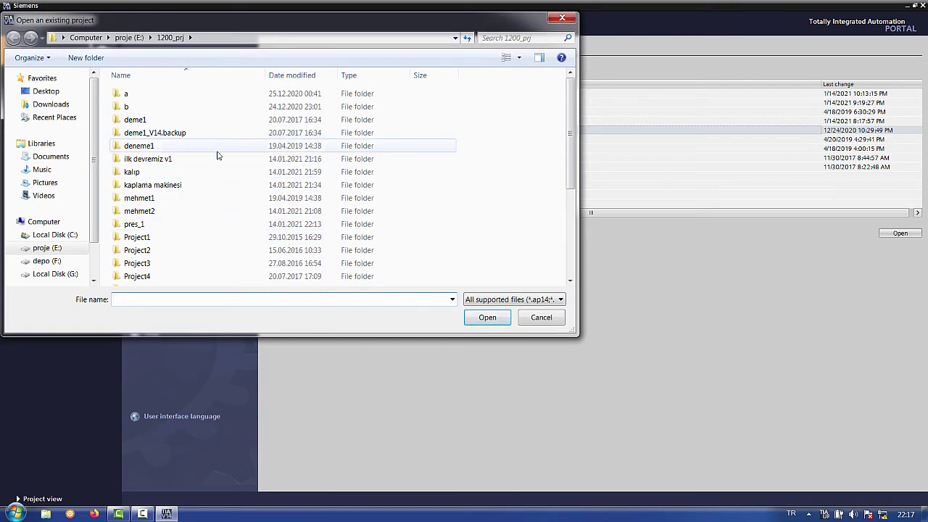
{"action": "left_click", "coordinate": [542, 317]}
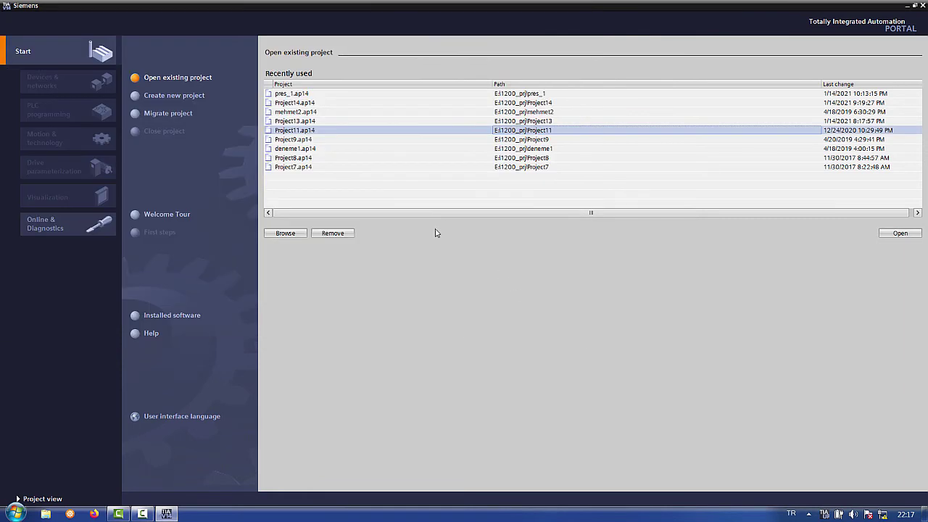
Remove Project8.ap14 from the list of recently used projects
{"action": "left_click", "coordinate": [293, 160]}
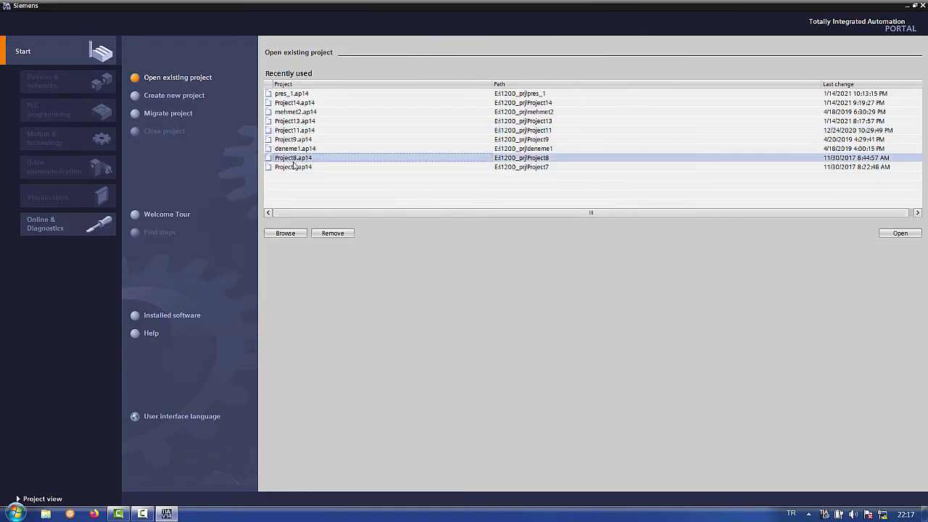
{"action": "left_click", "coordinate": [332, 233]}
{"action": "left_click", "coordinate": [527, 300]}
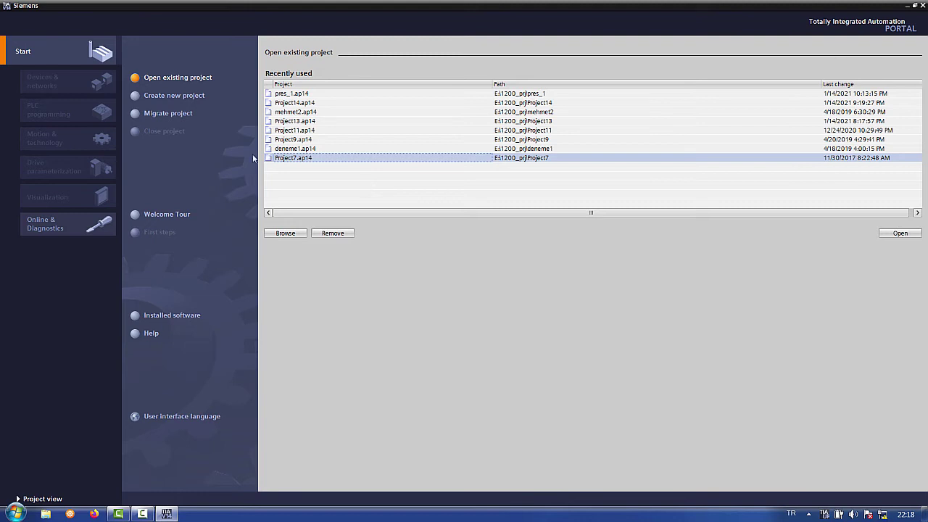
Create a new project named pres4 in E:\1200_prj with the comment "yağ fabrikas"
{"action": "left_click", "coordinate": [184, 97]}
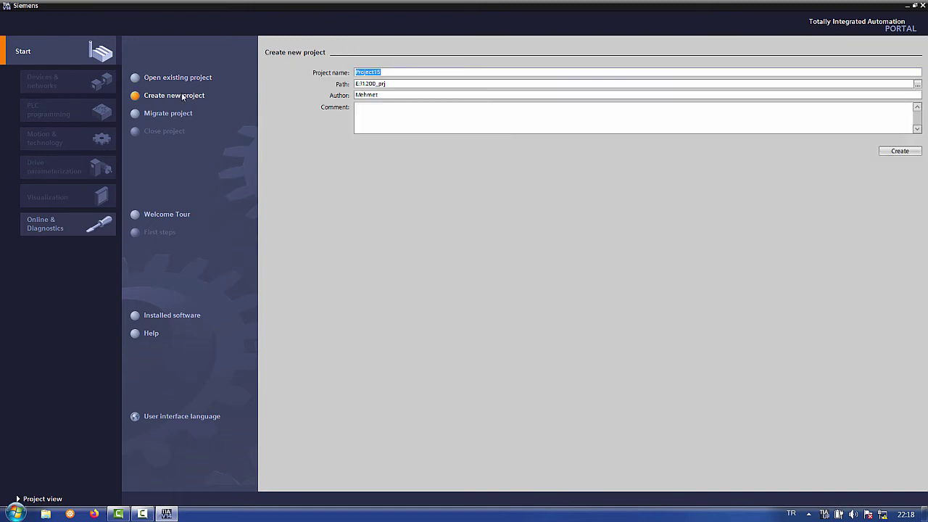
{"action": "type", "text": "pres4"}
{"action": "left_click", "coordinate": [918, 85]}
{"action": "left_click_drag", "start_coordinate": [539, 240], "coordinate": [540, 294]}
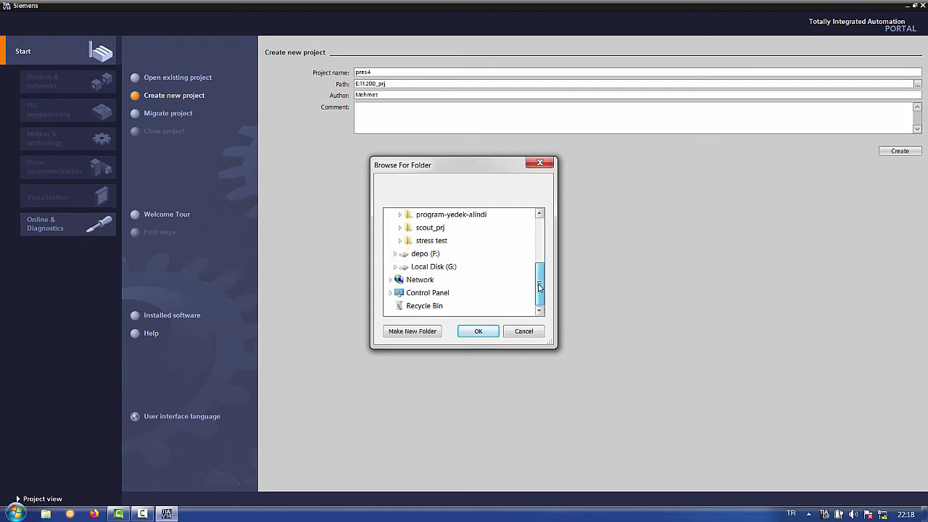
{"action": "left_click", "coordinate": [526, 338]}
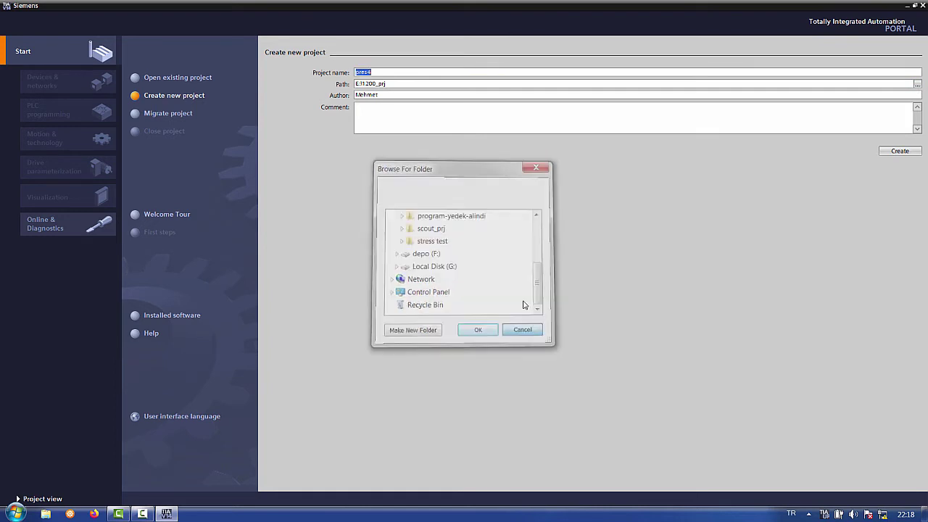
{"action": "left_click", "coordinate": [396, 105]}
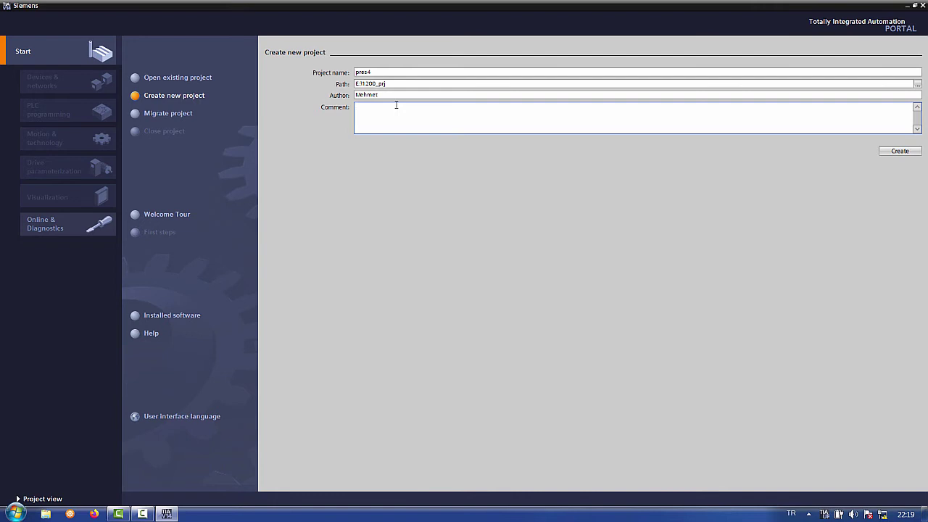
{"action": "type", "text": "yağ fabrikas"}
{"action": "left_click", "coordinate": [889, 151]}
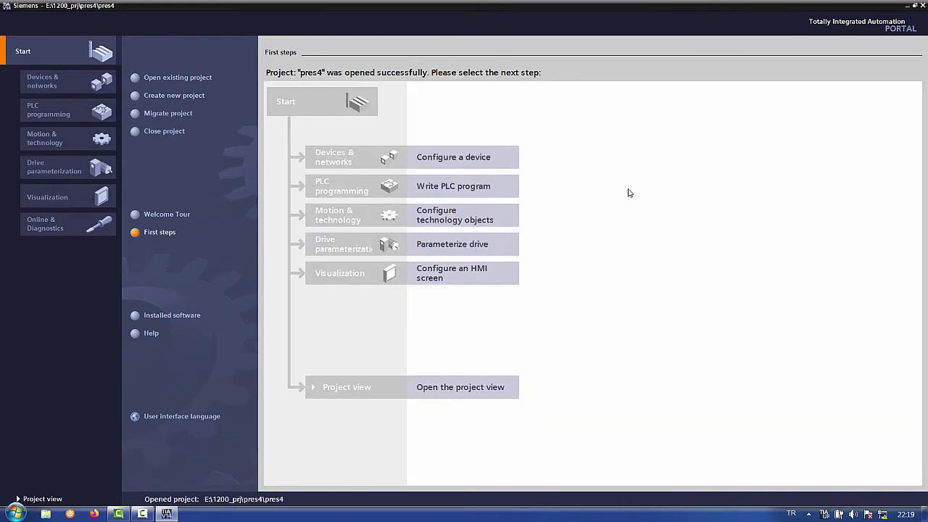
Start adding a new device to the project and look through the Drives, PC systems and HMI device categories
{"action": "left_click", "coordinate": [451, 168]}
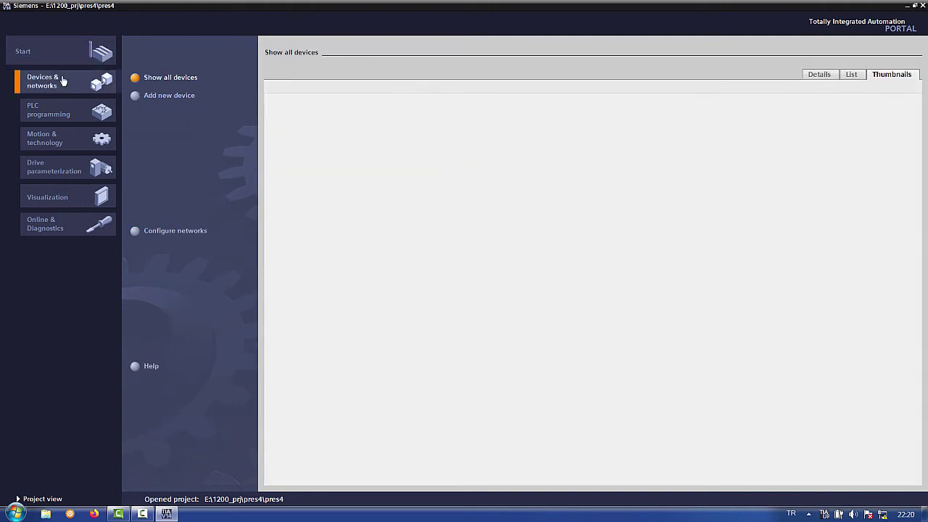
{"action": "left_click", "coordinate": [157, 99]}
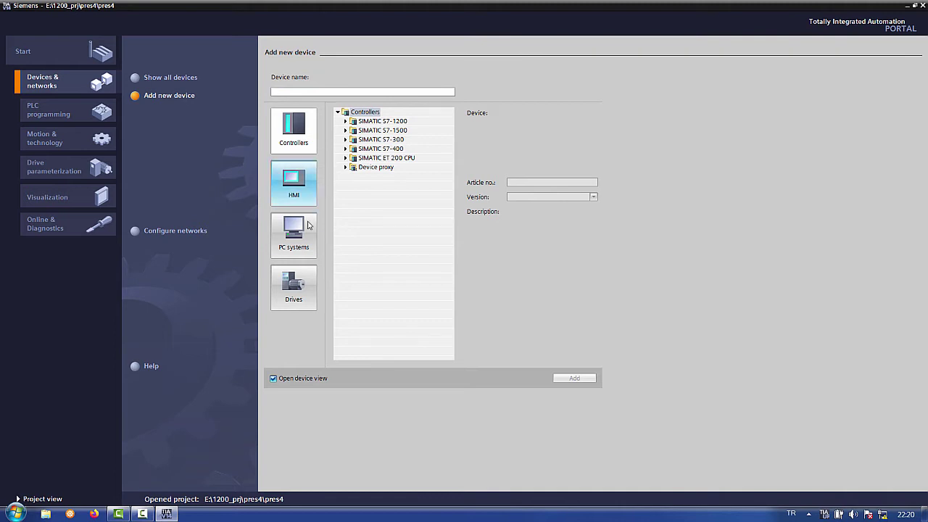
{"action": "left_click", "coordinate": [295, 294]}
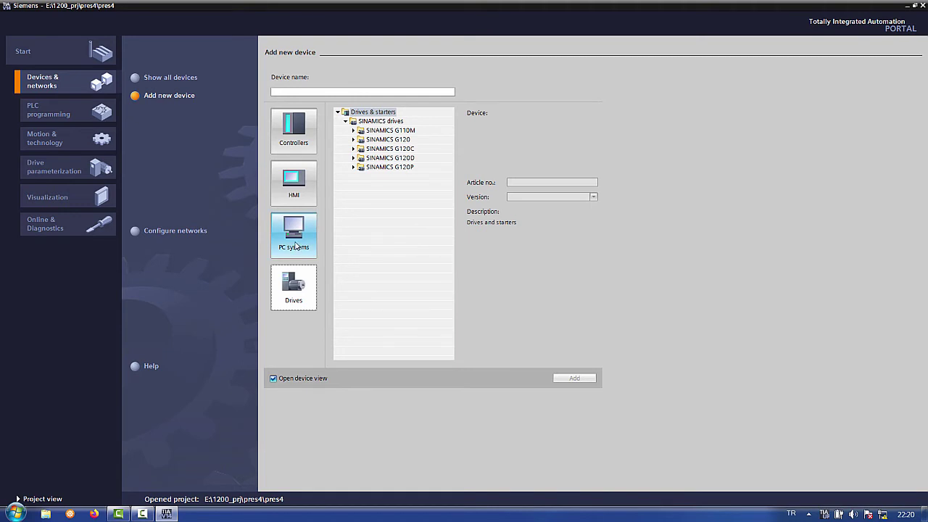
{"action": "left_click", "coordinate": [295, 247]}
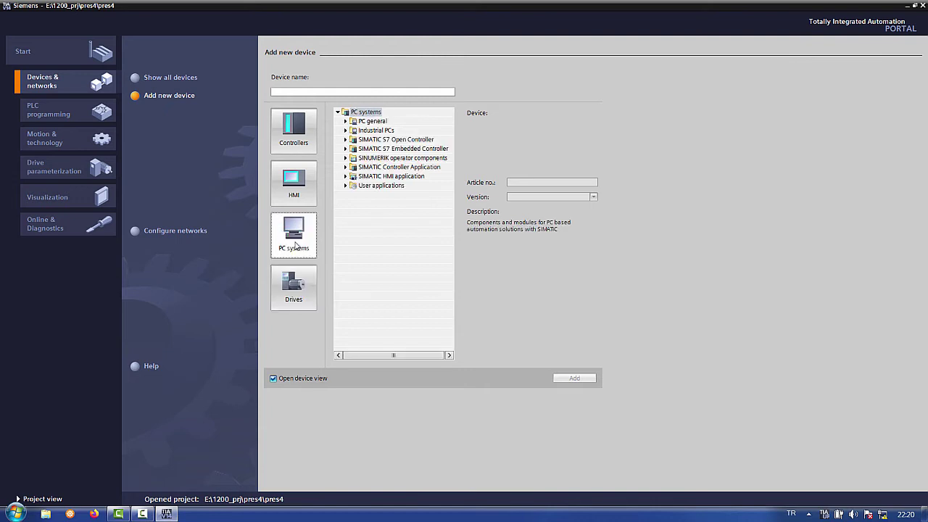
{"action": "left_click", "coordinate": [302, 198]}
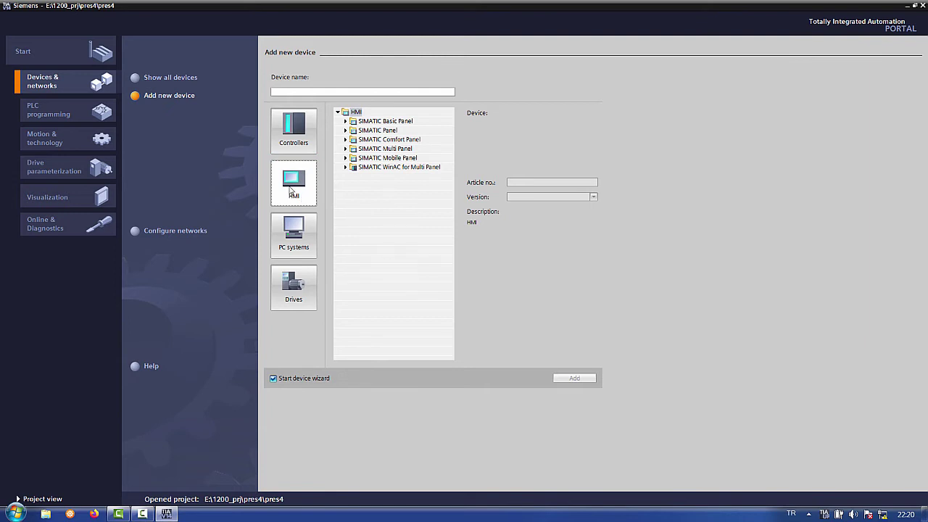
List the SIMATIC S7-1200 CPU models among the controllers and check the Unspecified CPU 1200 entry
{"action": "left_click", "coordinate": [297, 120]}
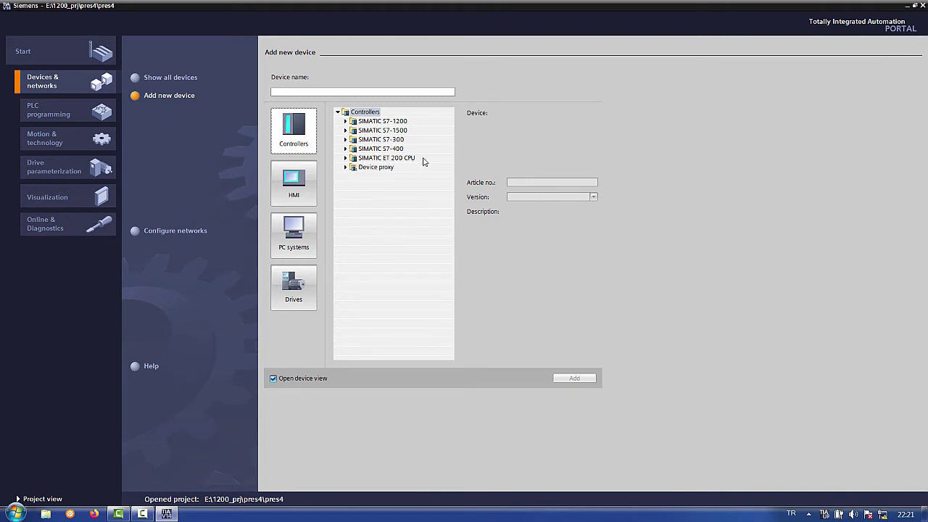
{"action": "left_click", "coordinate": [346, 122]}
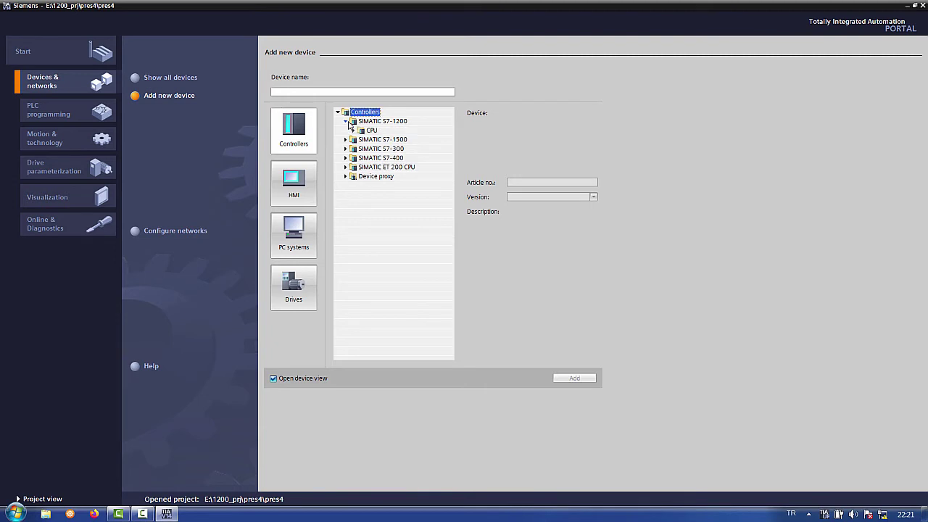
{"action": "left_click", "coordinate": [354, 131]}
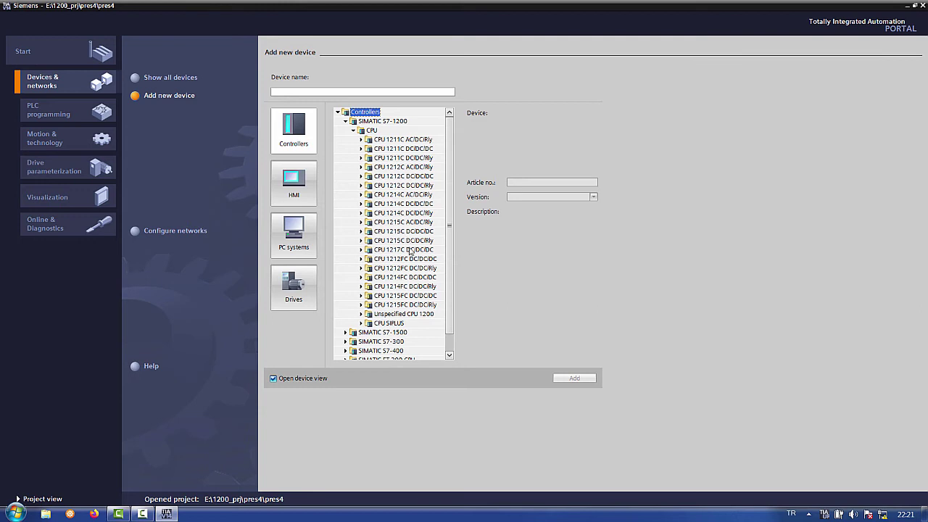
{"action": "scroll", "coordinate": [453, 299], "scroll_direction": "down", "scroll_amount": 1}
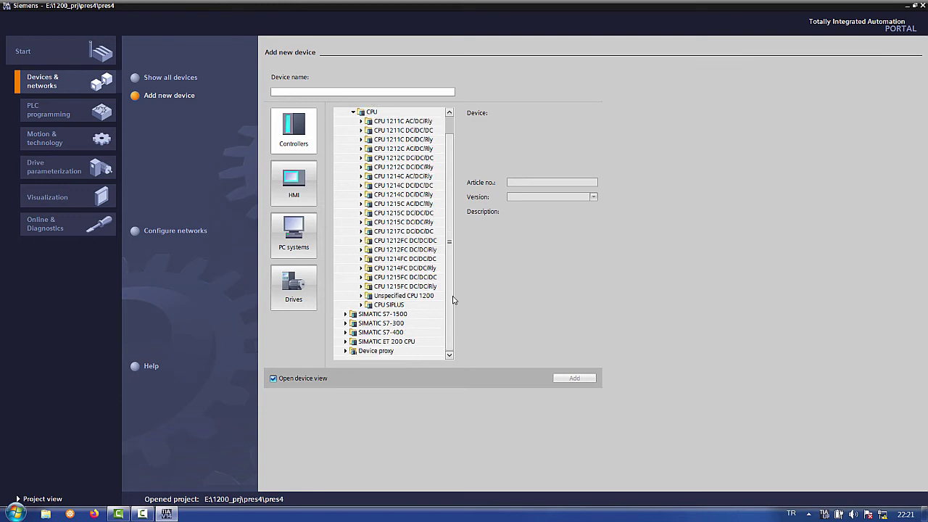
{"action": "scroll", "coordinate": [455, 286], "scroll_direction": "up", "scroll_amount": 1}
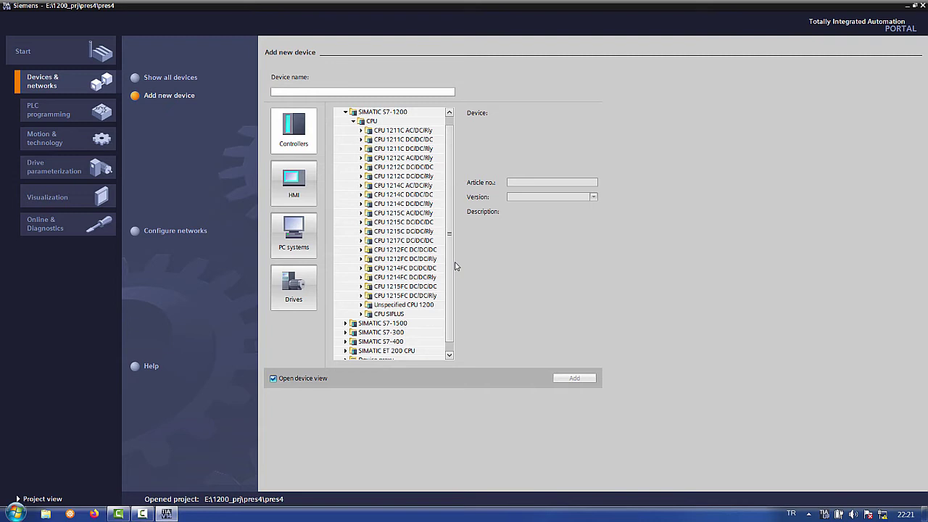
{"action": "left_click", "coordinate": [403, 305]}
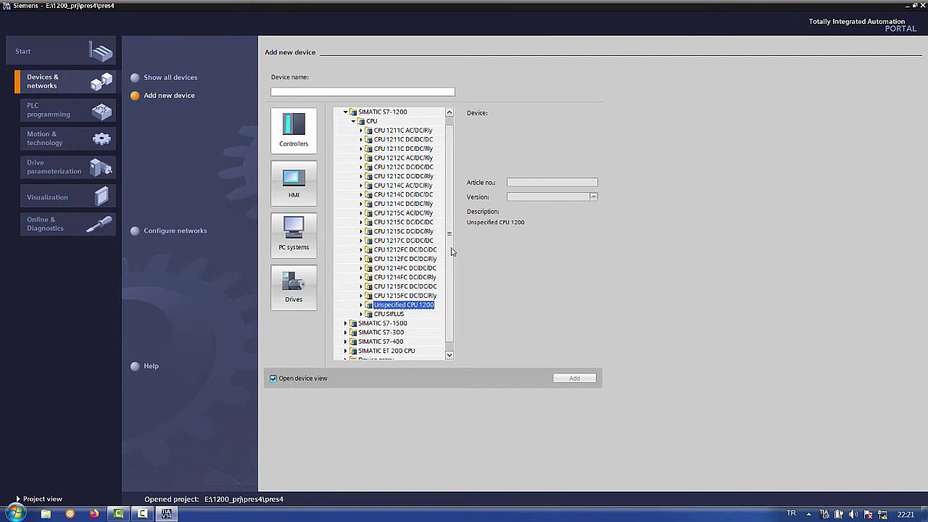
{"action": "scroll", "coordinate": [449, 230], "scroll_direction": "up", "scroll_amount": 1}
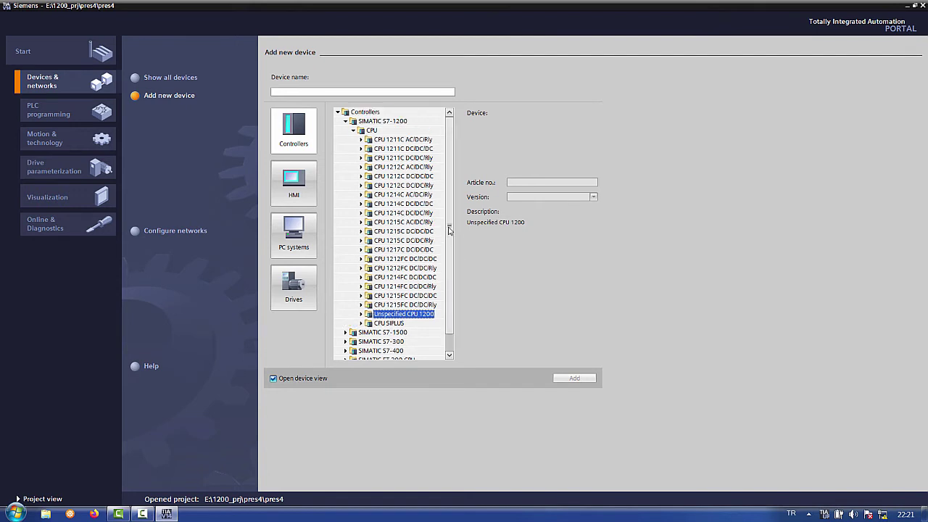
Compare the article variants of the CPU 1211C DC/DC/DC, ending with 6ES7 211-1AE40-0XB0 selected
{"action": "left_click", "coordinate": [361, 149]}
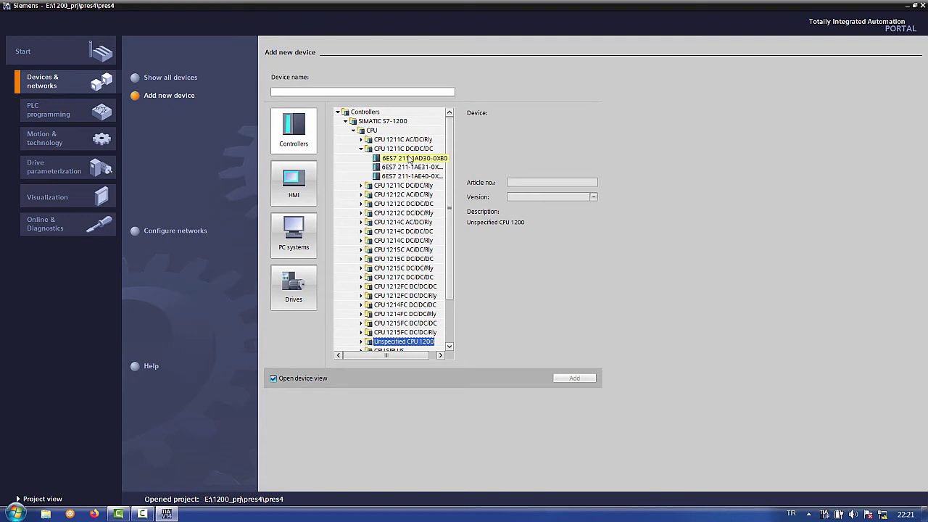
{"action": "left_click", "coordinate": [410, 159]}
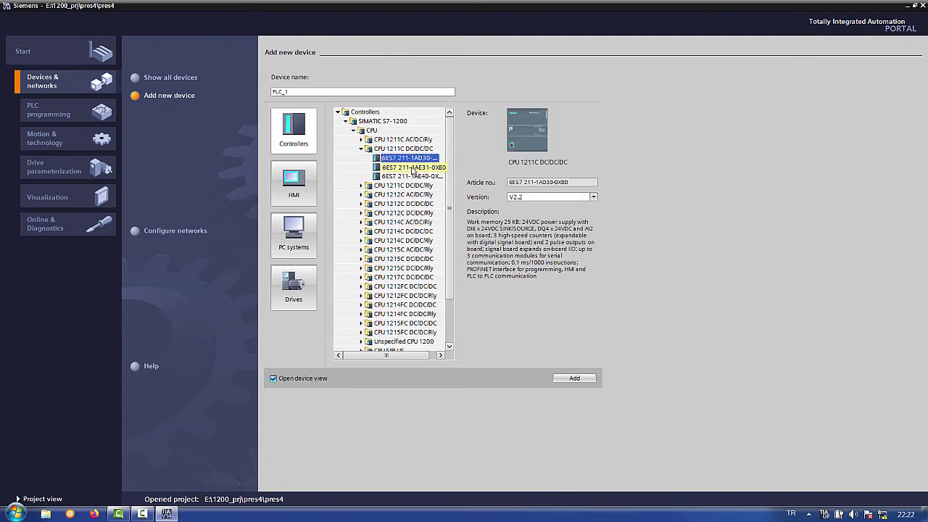
{"action": "left_click", "coordinate": [412, 167]}
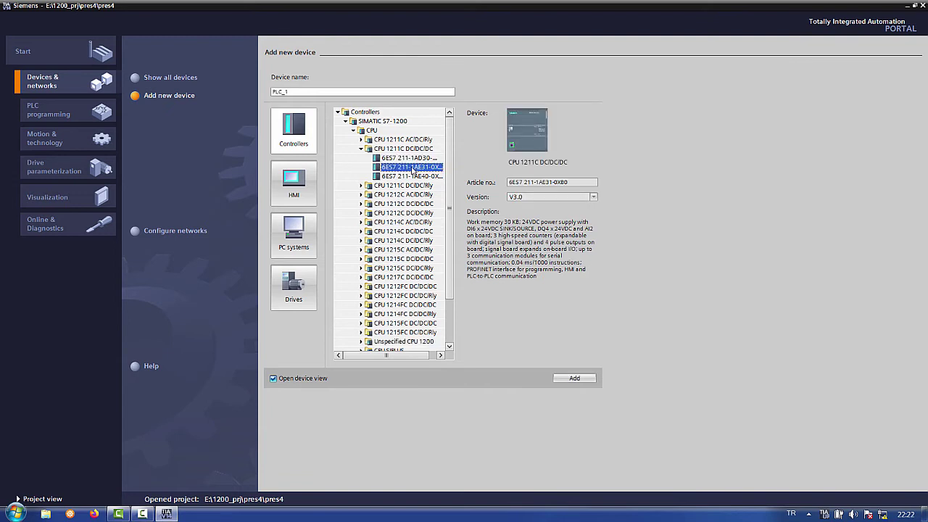
{"action": "left_click", "coordinate": [413, 177]}
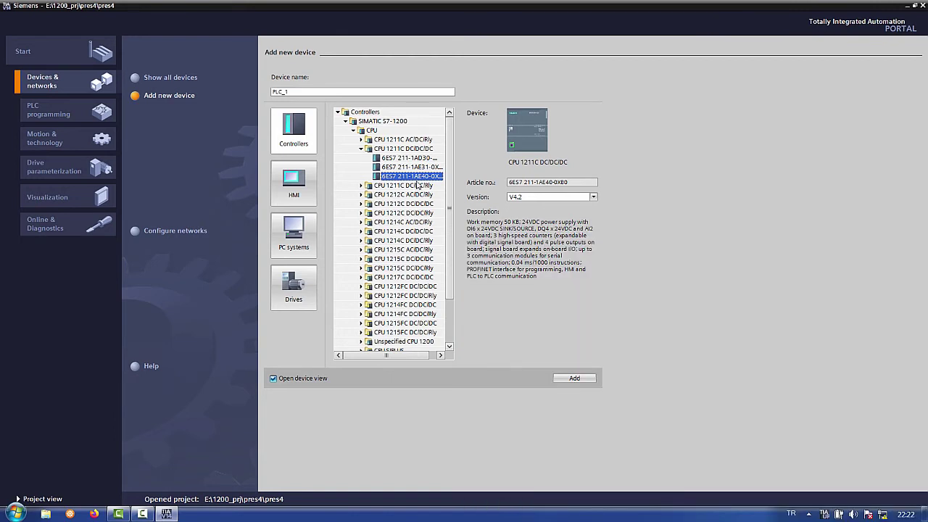
Choose firmware version V4.2 for the CPU 1211C DC/DC/DC, article 6ES7 211-1AE40-0XB0, and add it to the project
{"action": "left_click", "coordinate": [583, 200]}
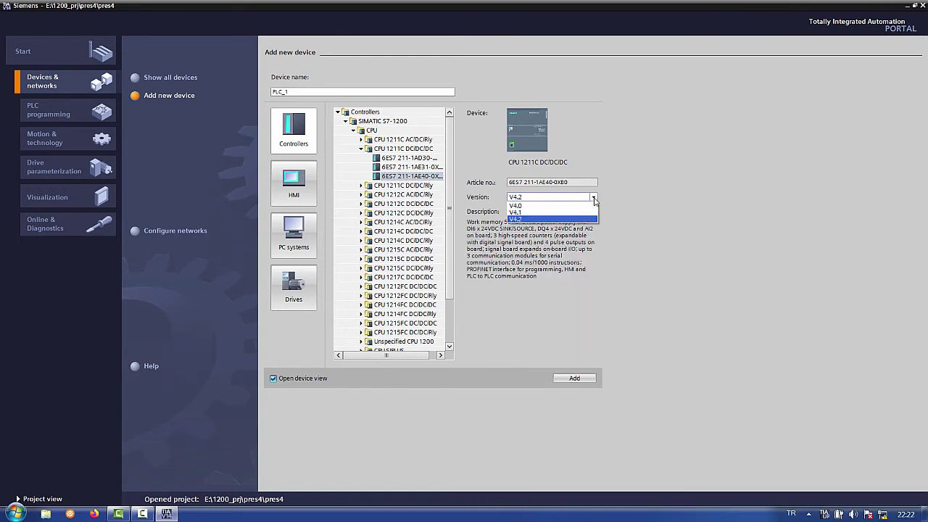
{"action": "left_click", "coordinate": [542, 221]}
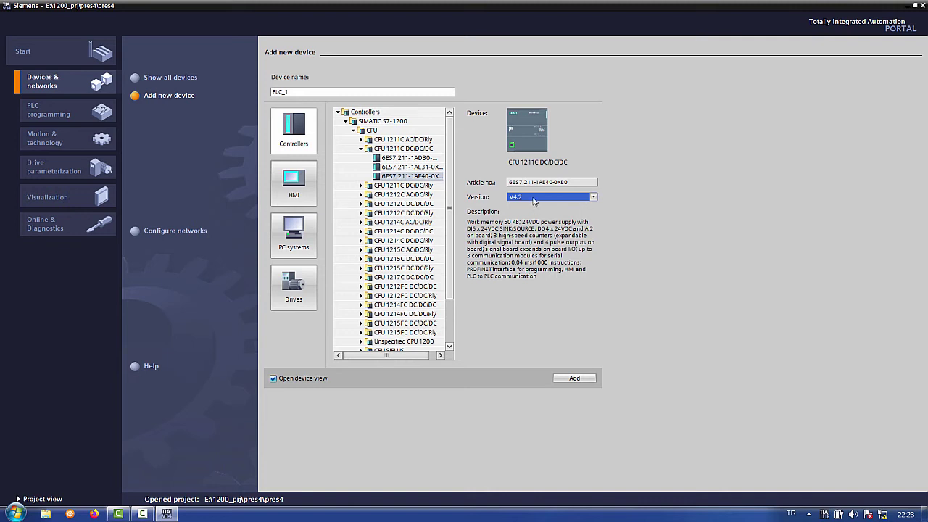
{"action": "left_click", "coordinate": [584, 379]}
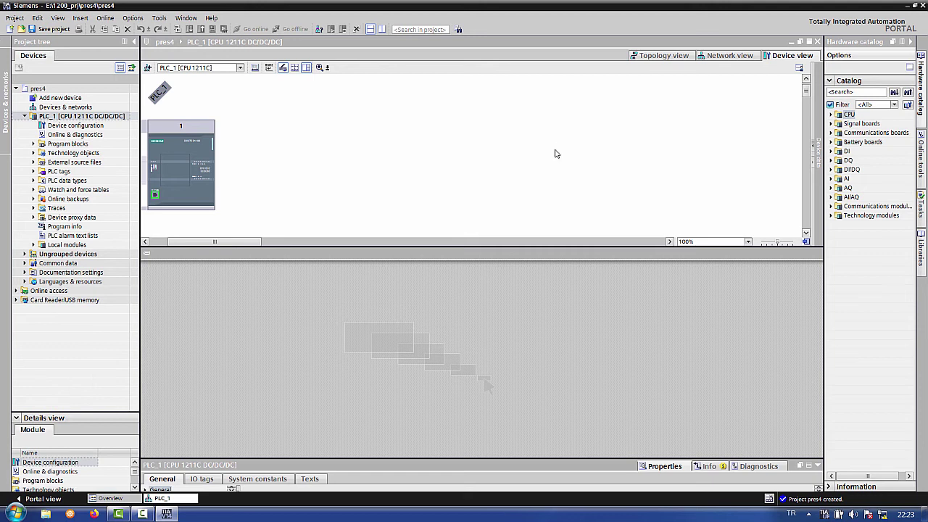
Delete the CPU 1211C DC/DC/DC from slot 1 of Rack_0
{"action": "left_click", "coordinate": [389, 242]}
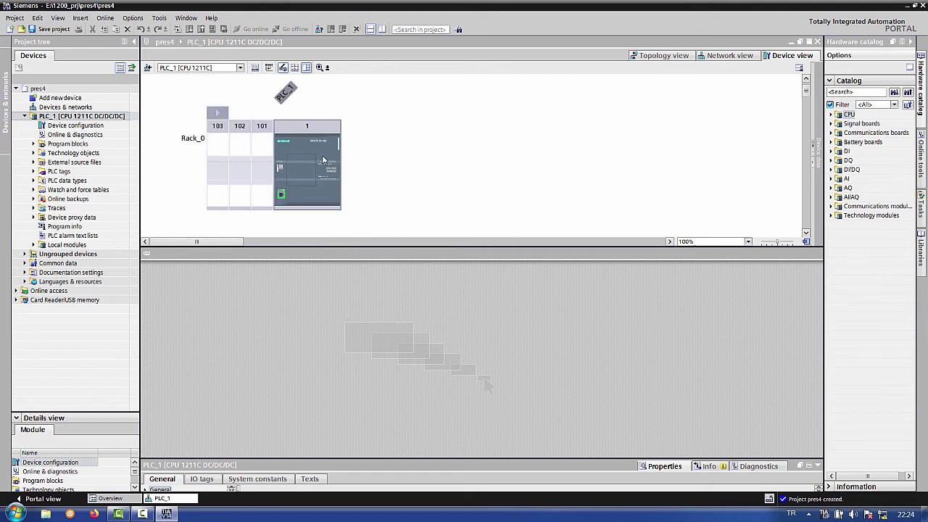
{"action": "left_click", "coordinate": [324, 160]}
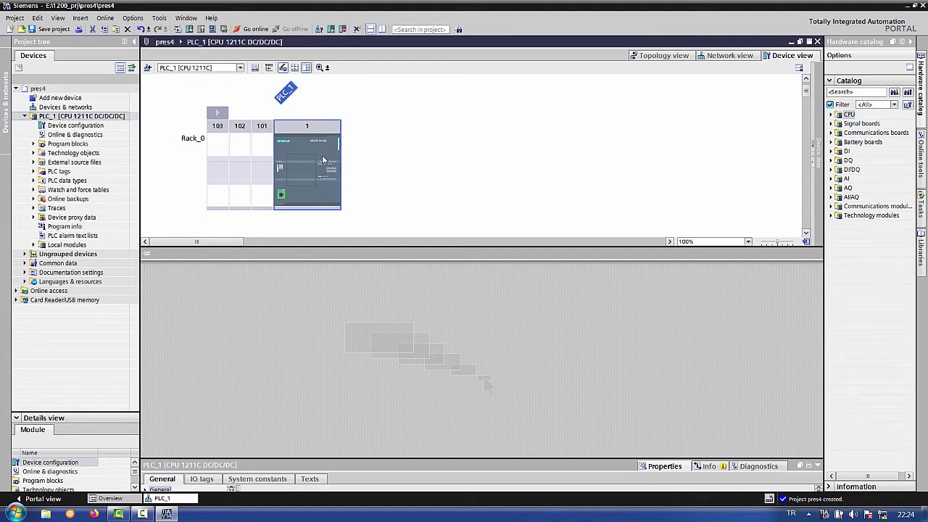
{"action": "right_click", "coordinate": [324, 159]}
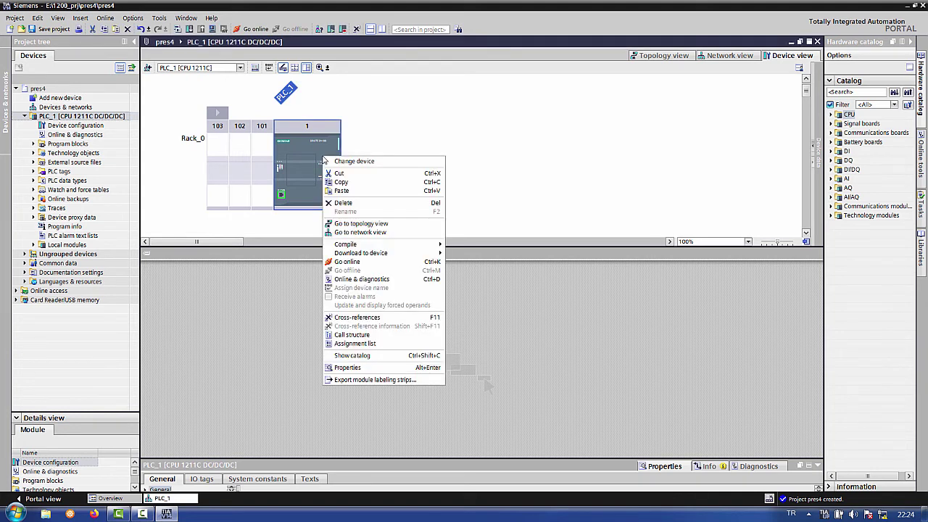
{"action": "left_click", "coordinate": [358, 205]}
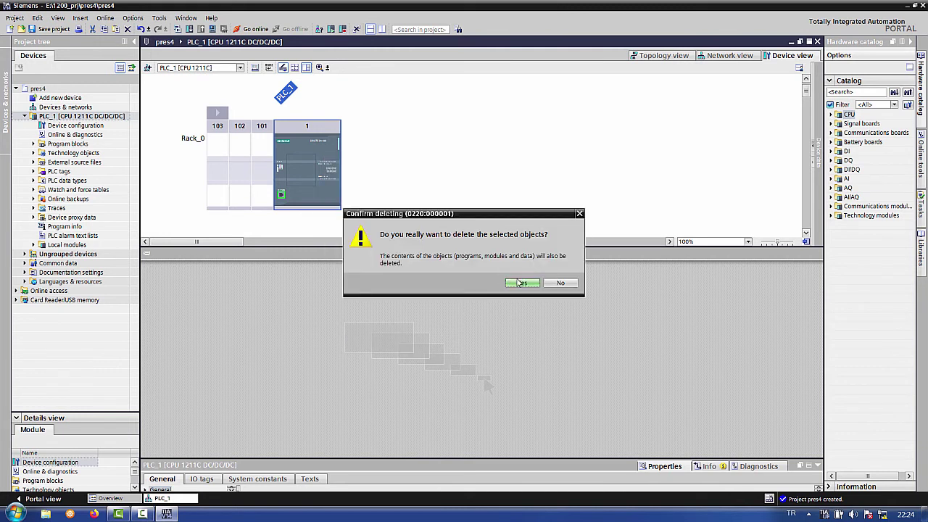
{"action": "left_click", "coordinate": [520, 283]}
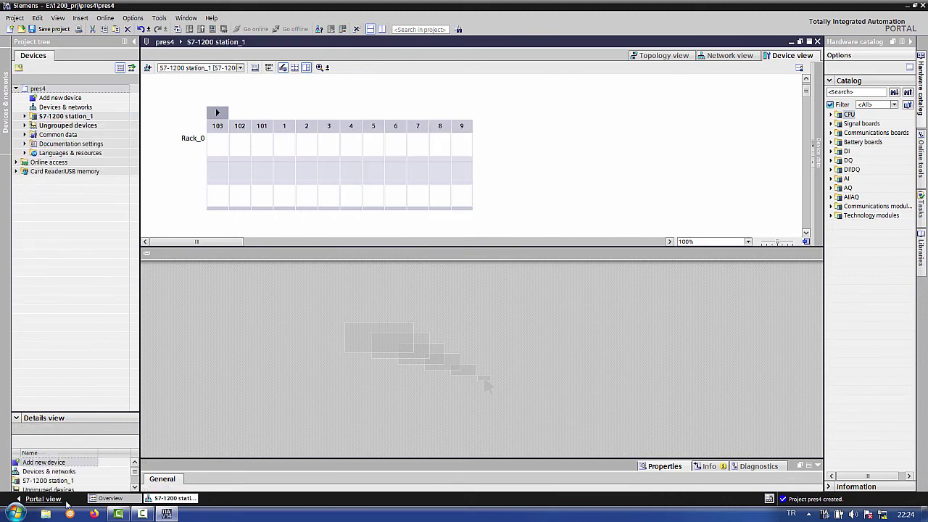
Return to adding a new device and select the Unspecified CPU 1200, article 6ES7 2XX-XXXXX-XXXX, among the SIMATIC S7-1200 controllers
{"action": "left_click", "coordinate": [63, 503]}
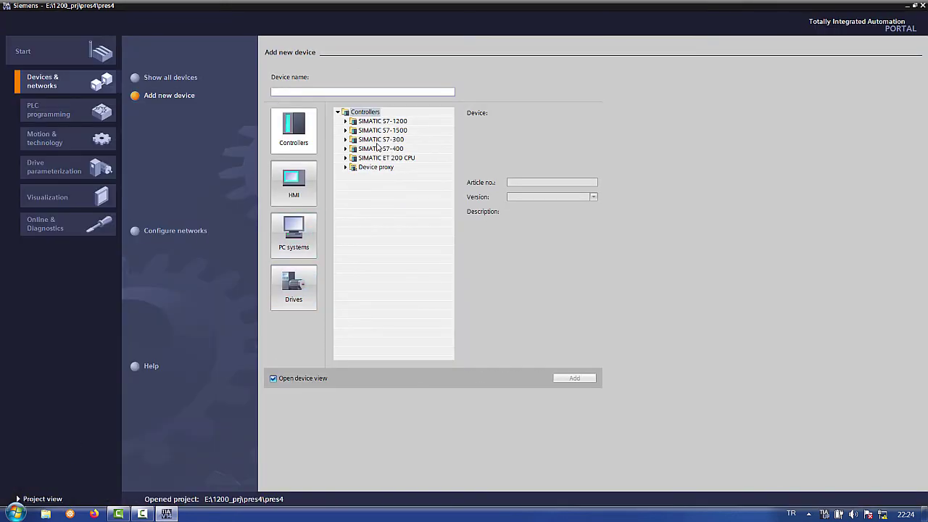
{"action": "left_click", "coordinate": [346, 121]}
{"action": "left_click", "coordinate": [353, 129]}
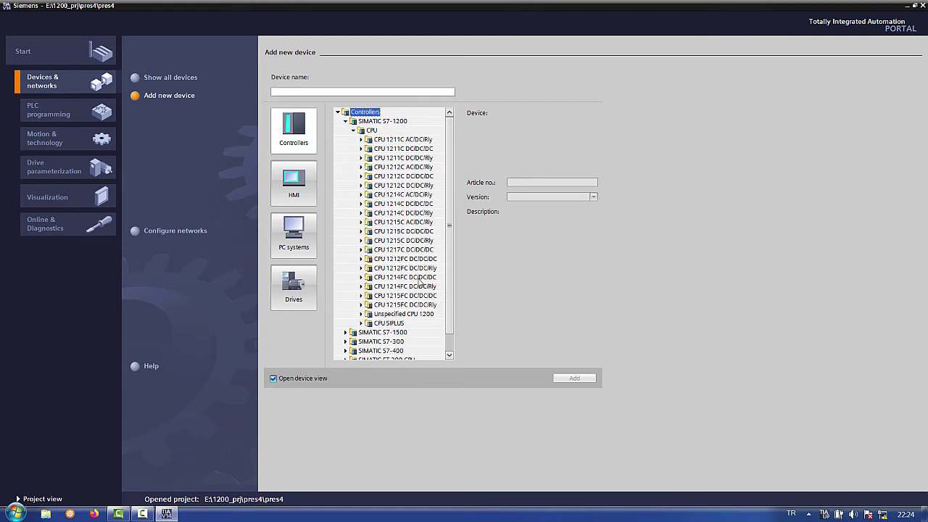
{"action": "left_click", "coordinate": [410, 315]}
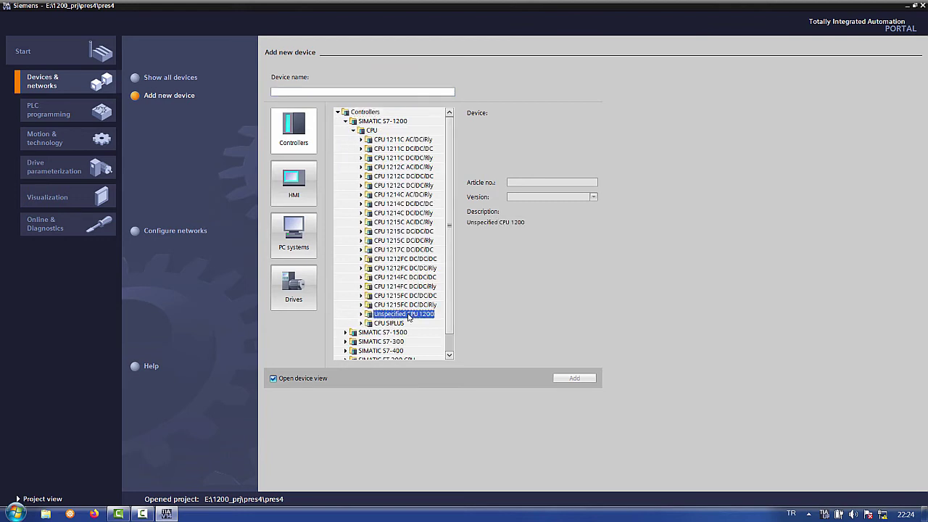
{"action": "left_click", "coordinate": [361, 315]}
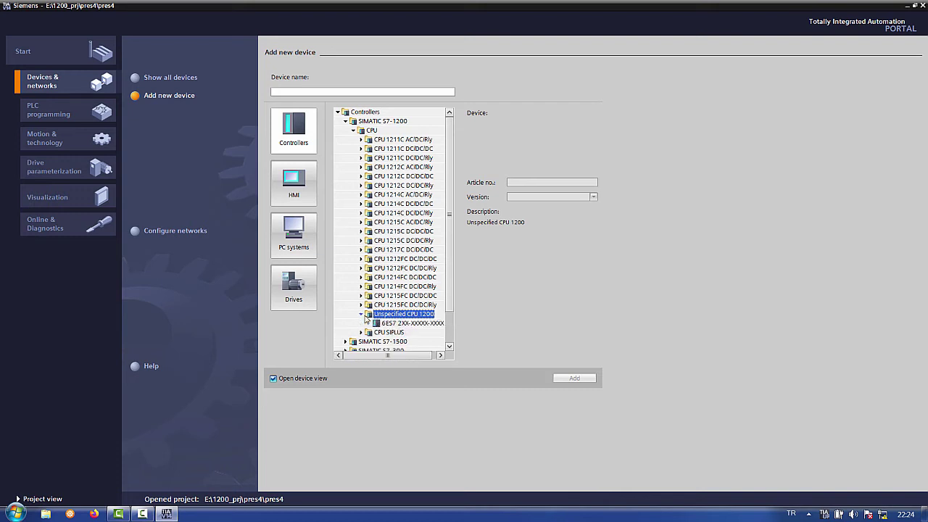
{"action": "left_click", "coordinate": [397, 324]}
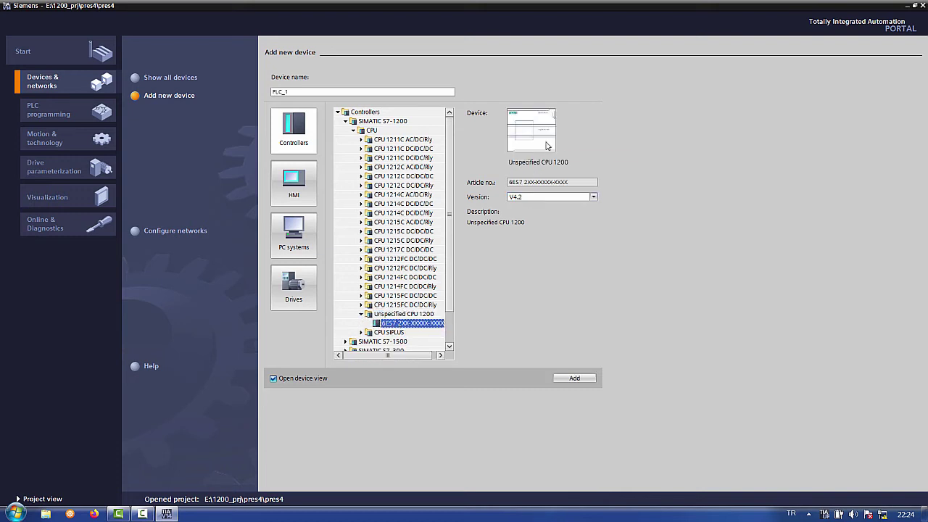
Set the unspecified CPU's firmware version to V4.0 and add it to the project
{"action": "left_click", "coordinate": [592, 197]}
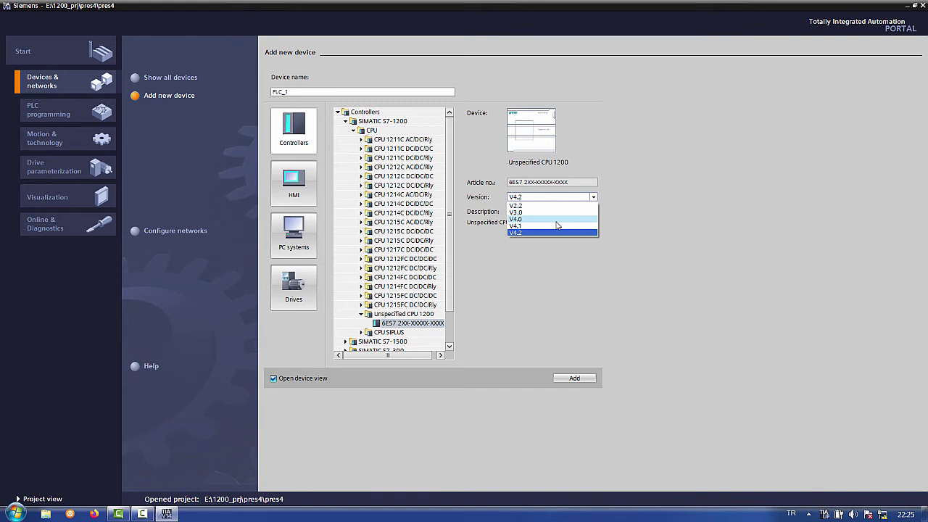
{"action": "left_click", "coordinate": [556, 220]}
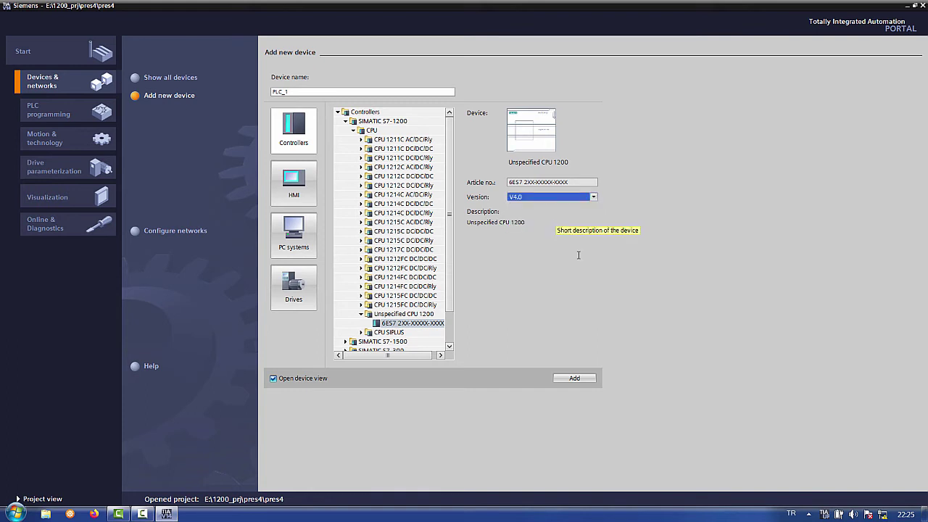
{"action": "left_click", "coordinate": [548, 202]}
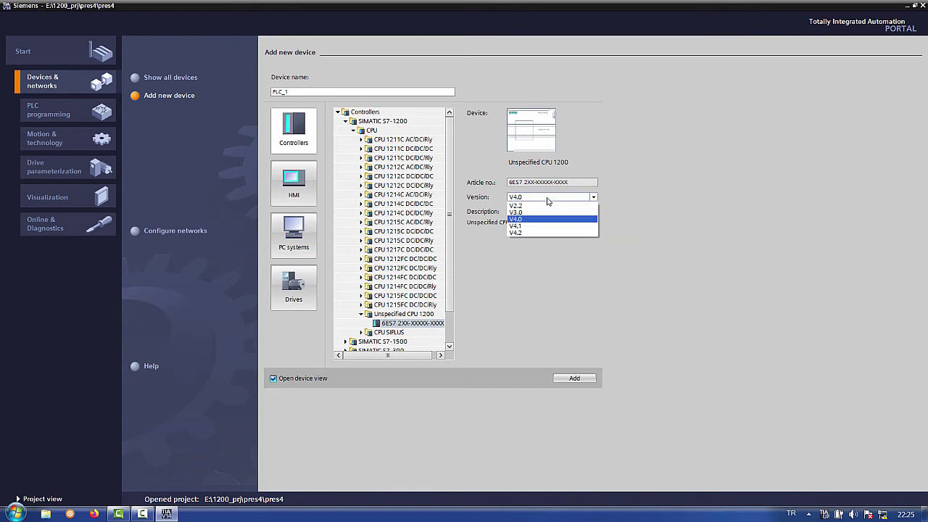
{"action": "left_click", "coordinate": [583, 382]}
{"action": "left_click", "coordinate": [583, 382]}
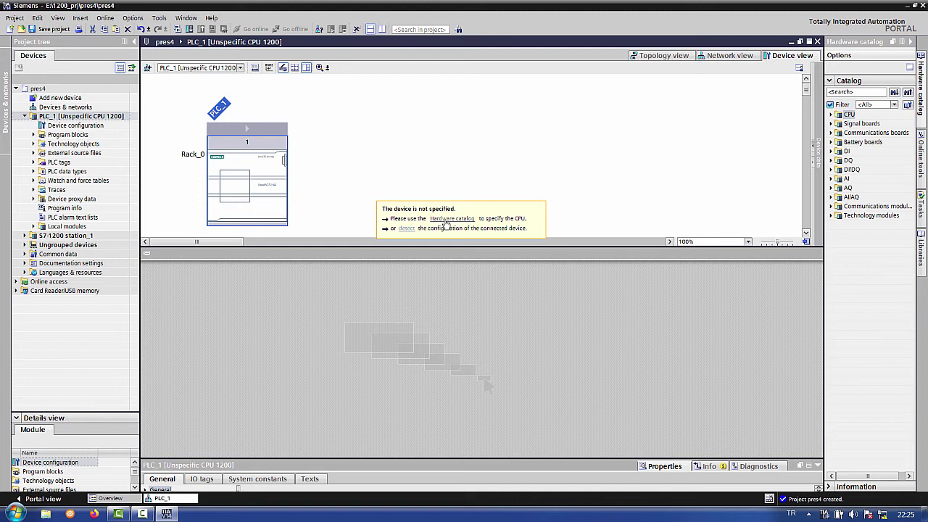
Start hardware detection for PLC_1 and search for compatible nodes over PN/IE using the Broadcom NetXtreme 57xx Gigabit Controller
{"action": "left_click", "coordinate": [406, 228]}
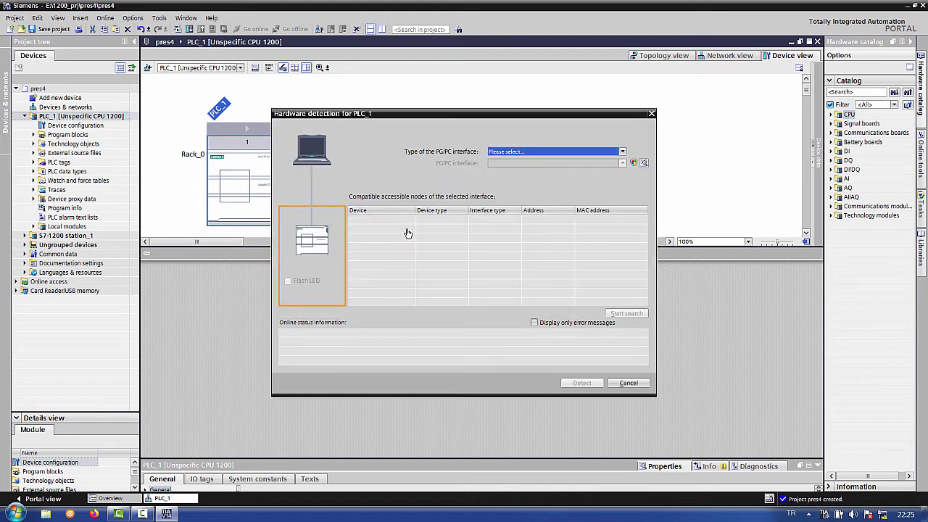
{"action": "left_click", "coordinate": [581, 154]}
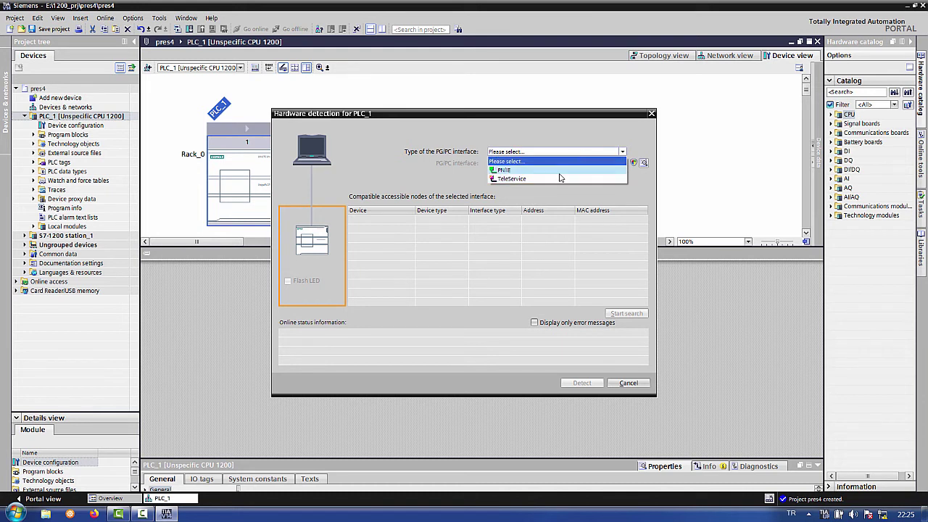
{"action": "left_click", "coordinate": [557, 170]}
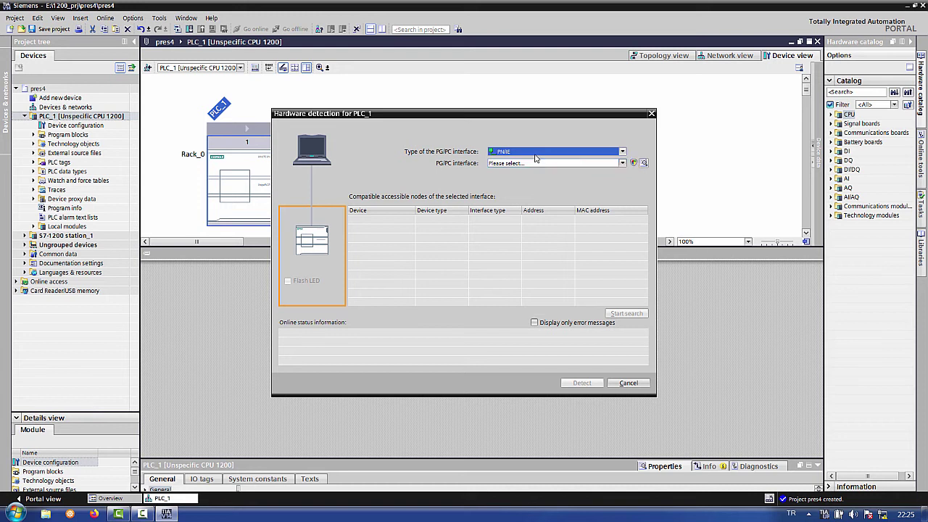
{"action": "left_click", "coordinate": [621, 163]}
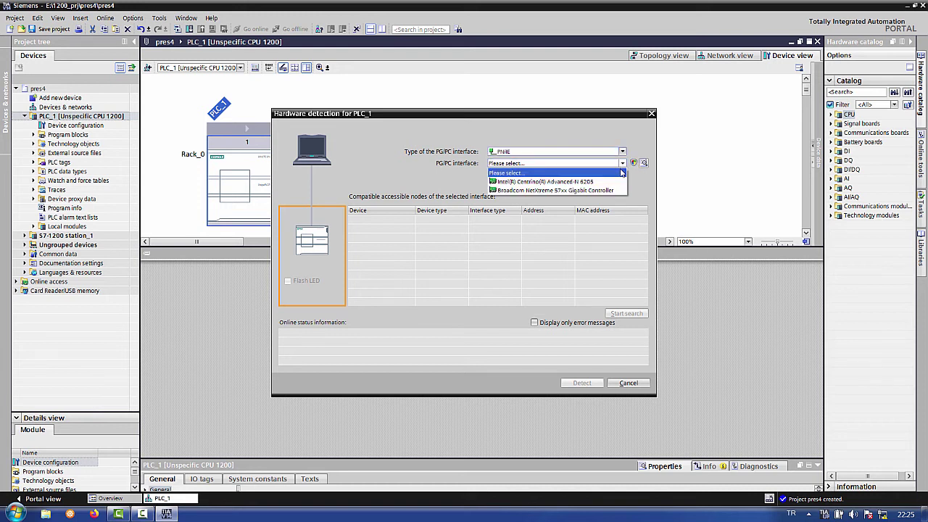
{"action": "left_click", "coordinate": [609, 191]}
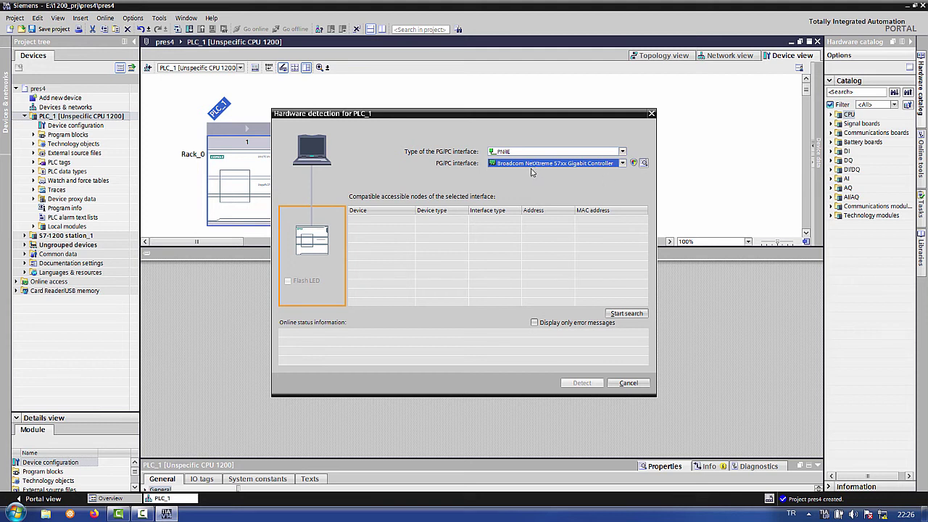
{"action": "left_click", "coordinate": [623, 316]}
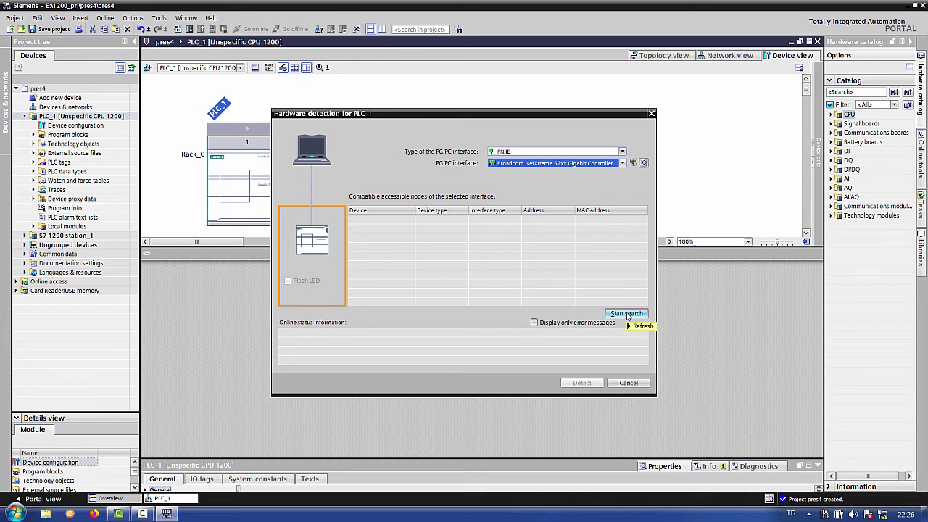
{"action": "left_click", "coordinate": [627, 316]}
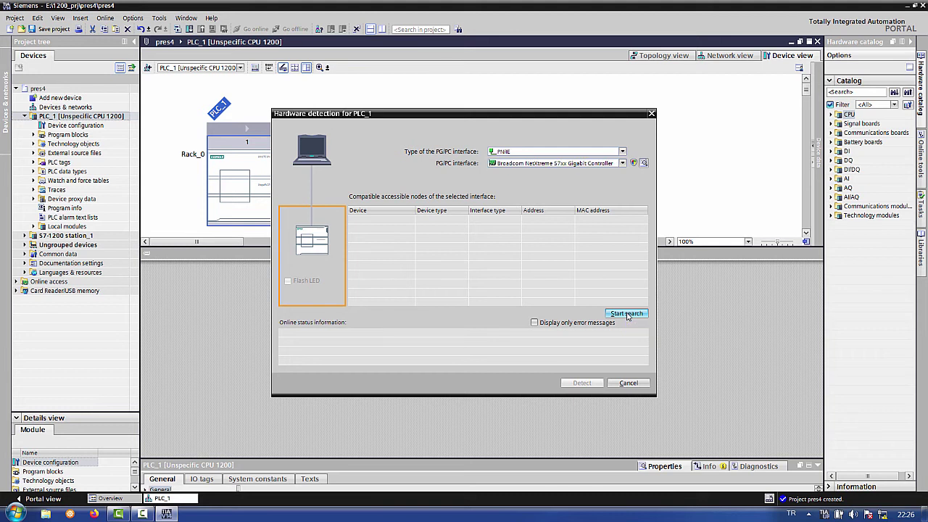